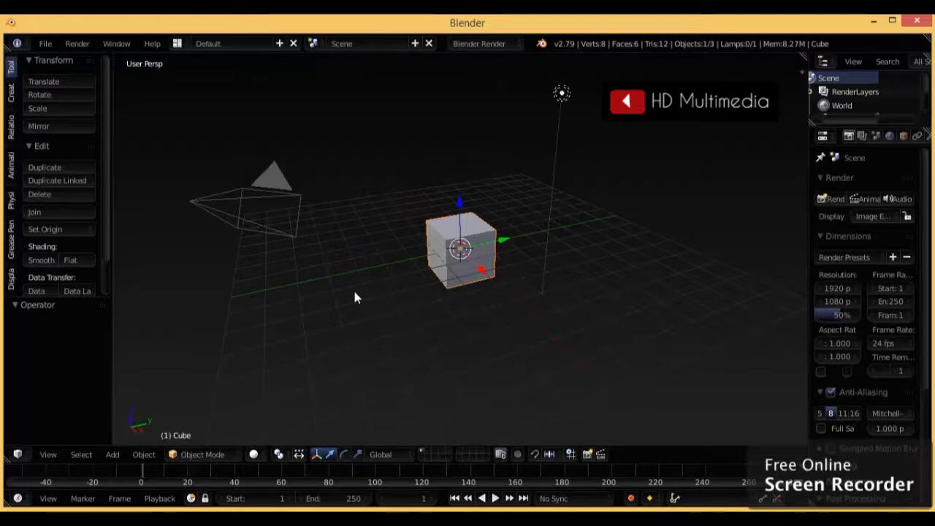
# Switch the workspace to the Animation layout and set the timeline's end frame to 100
pyautogui.click(186, 45)
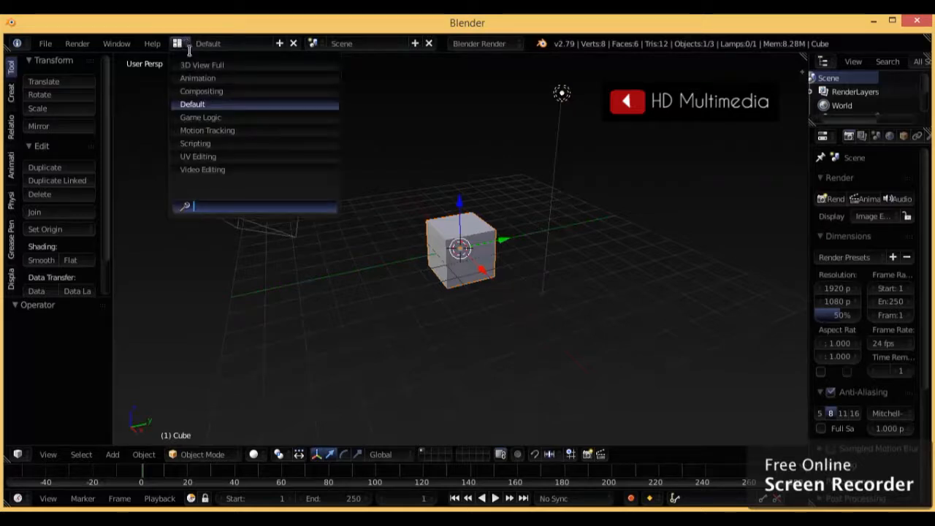
pyautogui.click(253, 77)
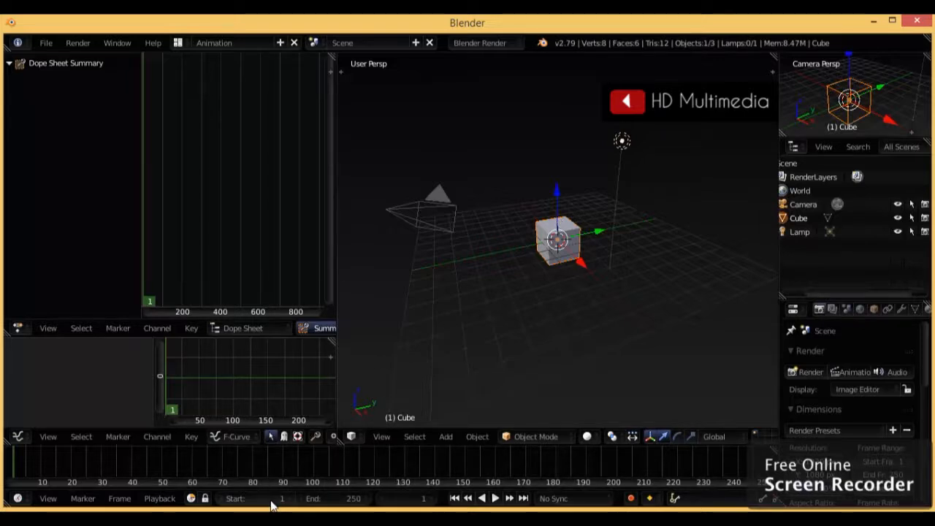
pyautogui.click(347, 500)
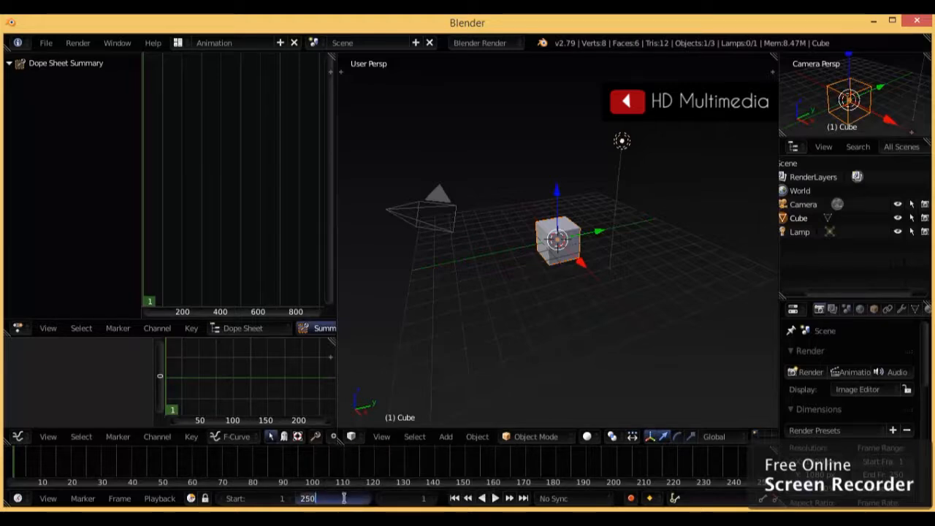
pyautogui.write('100')
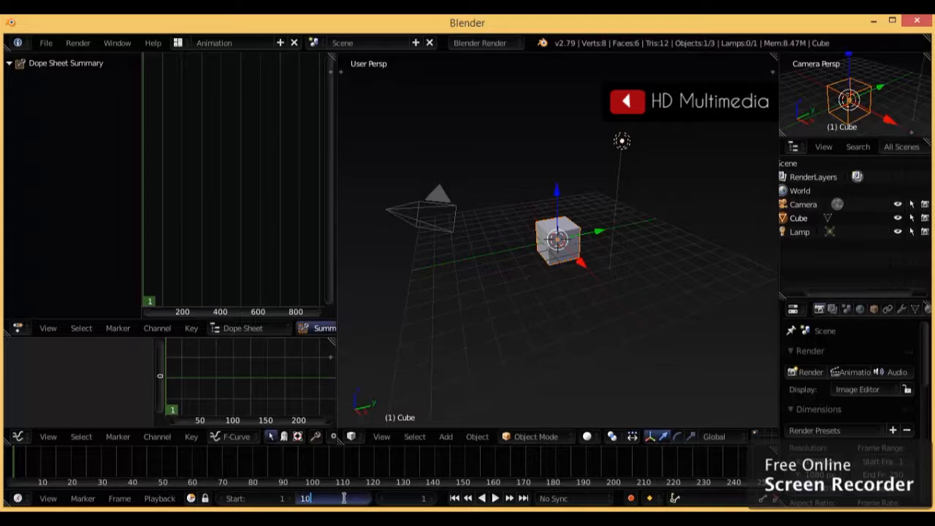
pyautogui.press('Return')
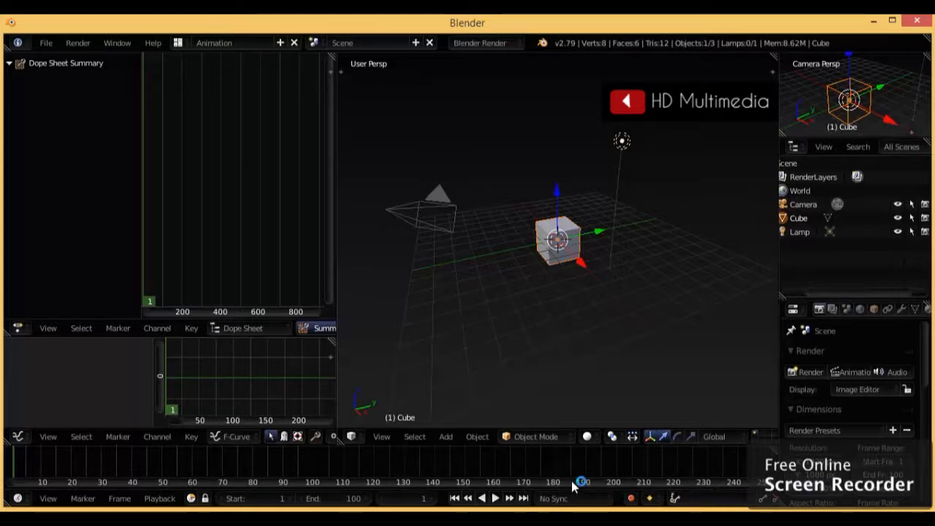
# Choose LocRotScale as the active keying set and insert a keyframe for the cube at frame 1
pyautogui.click(705, 498)
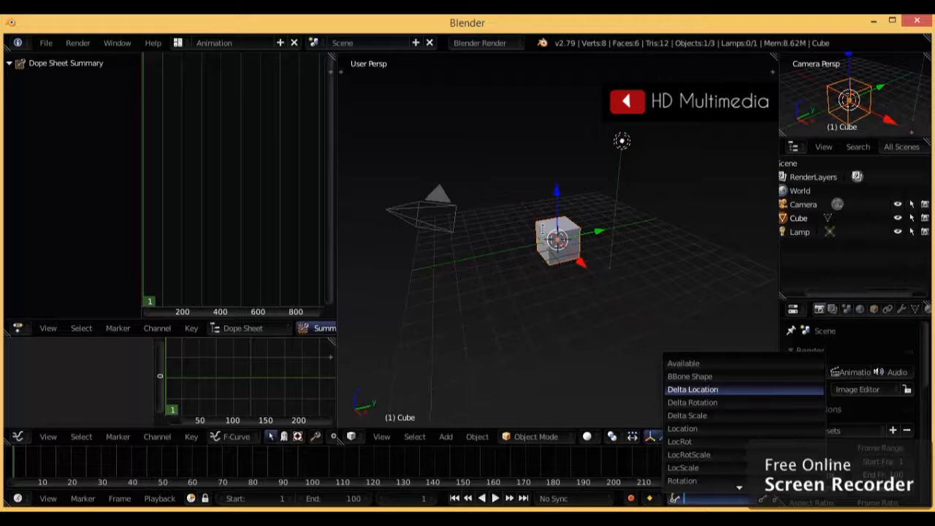
pyautogui.click(707, 454)
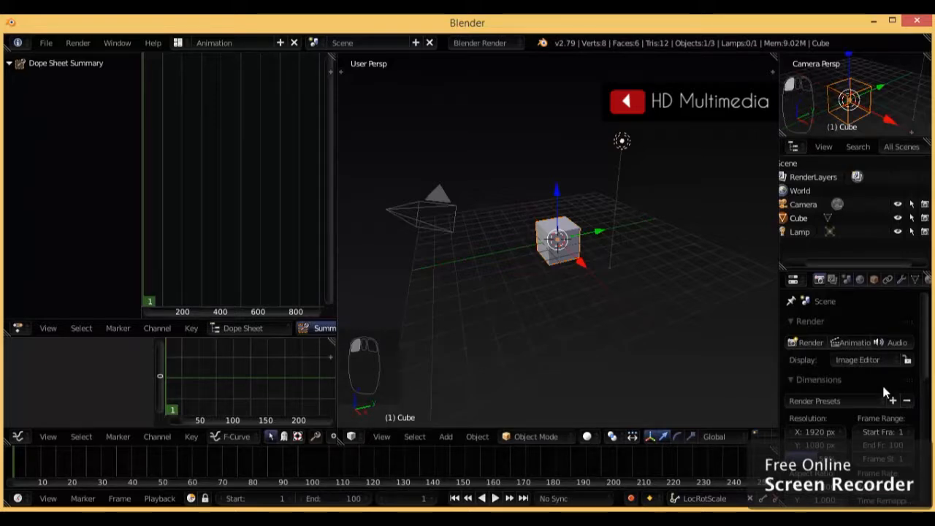
pyautogui.scroll(-4, 881, 384)
pyautogui.scroll(-2, 863, 361)
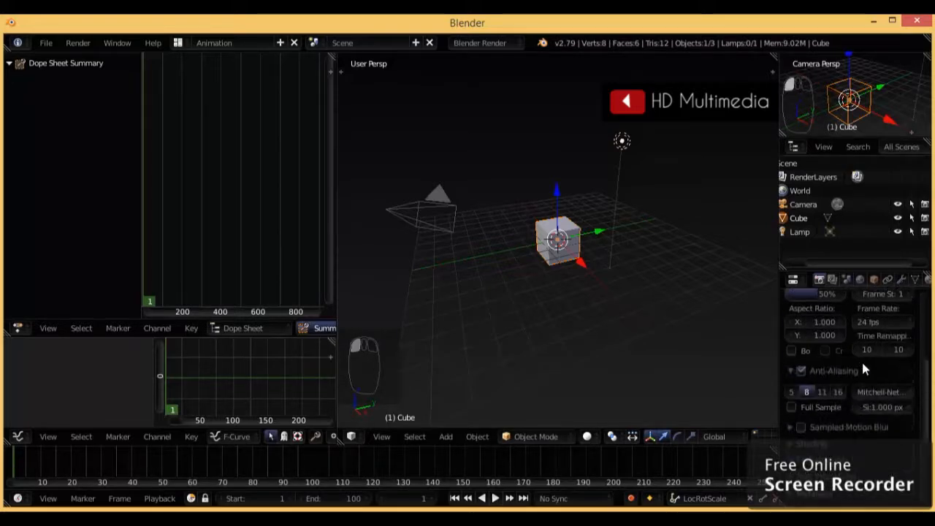
pyautogui.scroll(2, 862, 362)
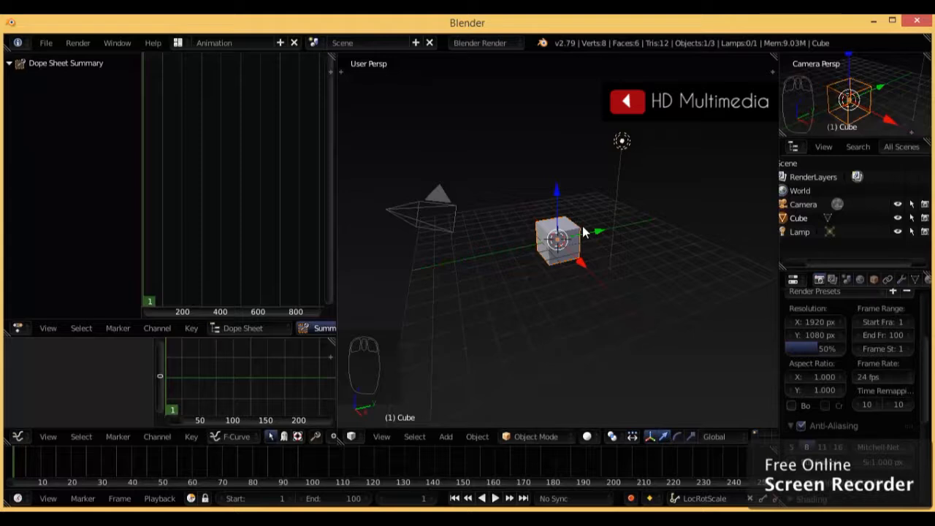
pyautogui.press('i')
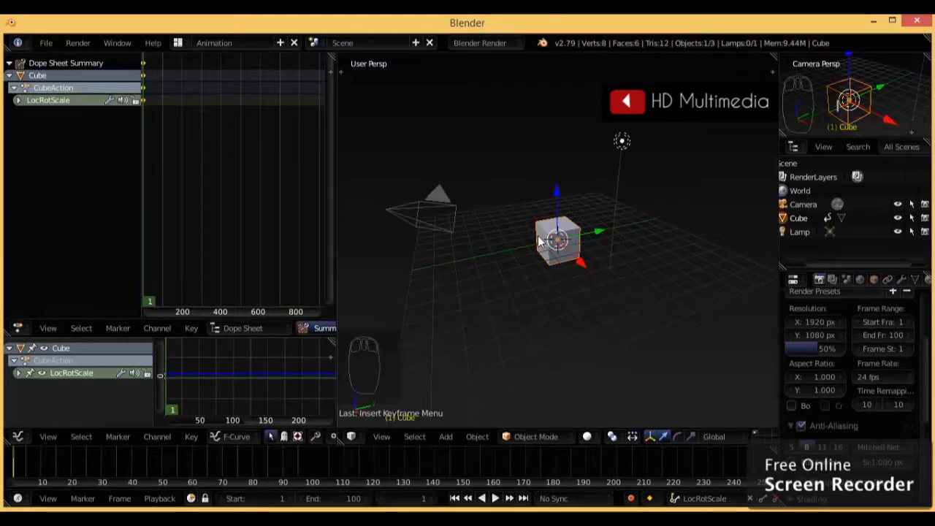
# Set the current frame to 50, move the cube along the positive Y axis past the lamp, and insert a keyframe
pyautogui.click(413, 497)
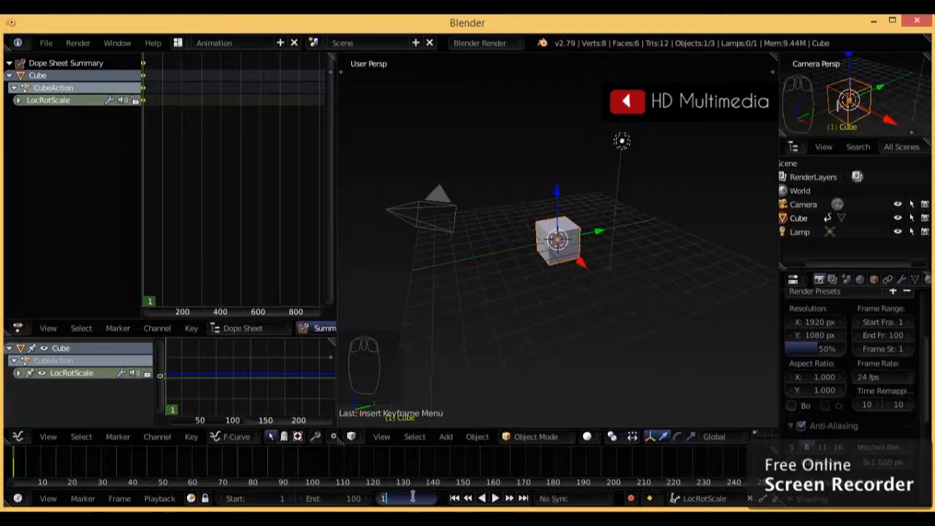
pyautogui.write('50')
pyautogui.press('Return')
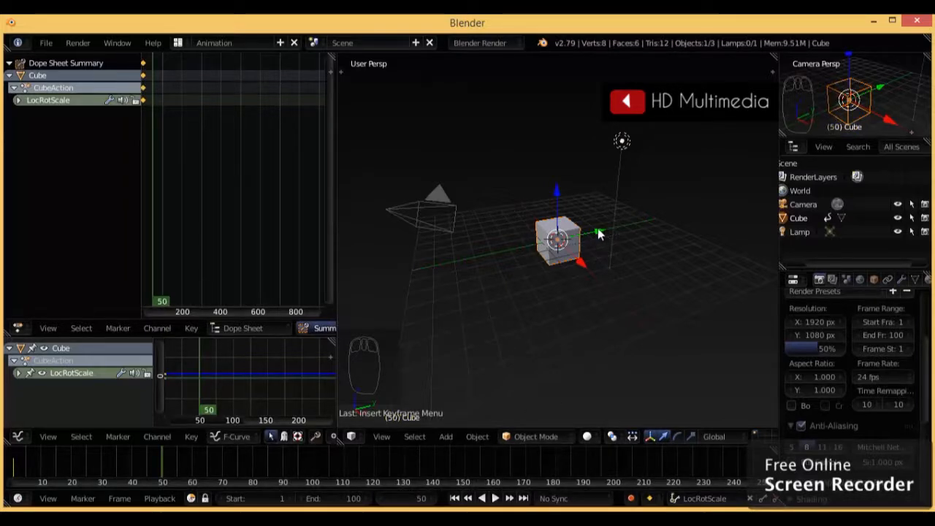
pyautogui.moveTo(603, 230); pyautogui.dragTo(702, 211)
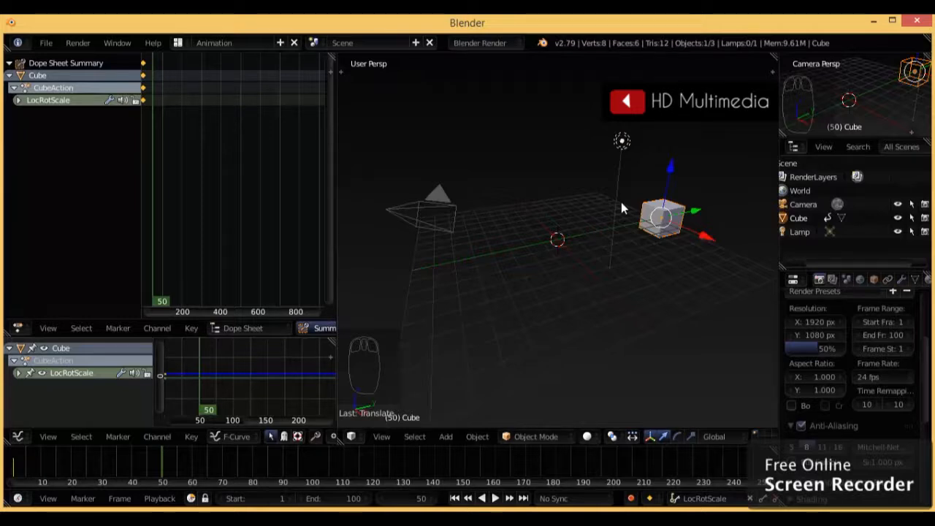
pyautogui.press('i')
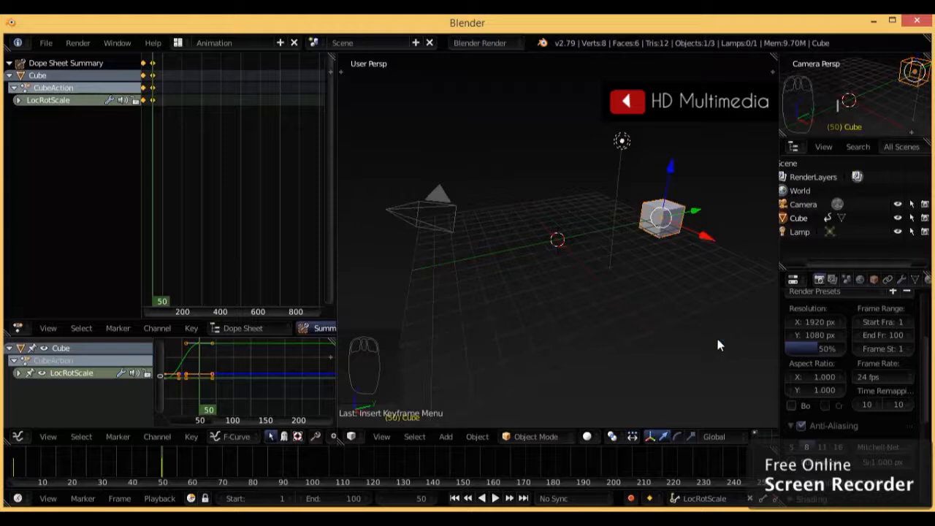
# Return to the first frame and play back the cube's animation, stopping it after viewing the motion
pyautogui.click(455, 499)
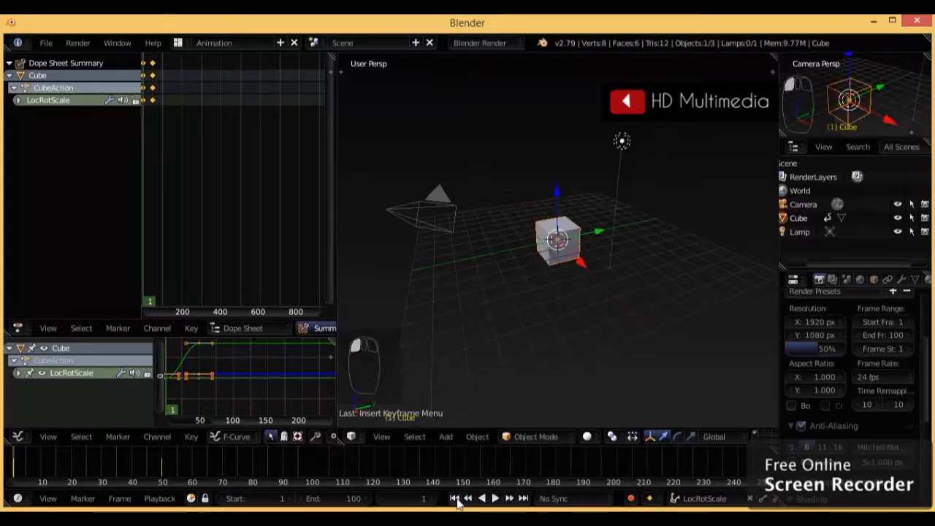
pyautogui.click(494, 498)
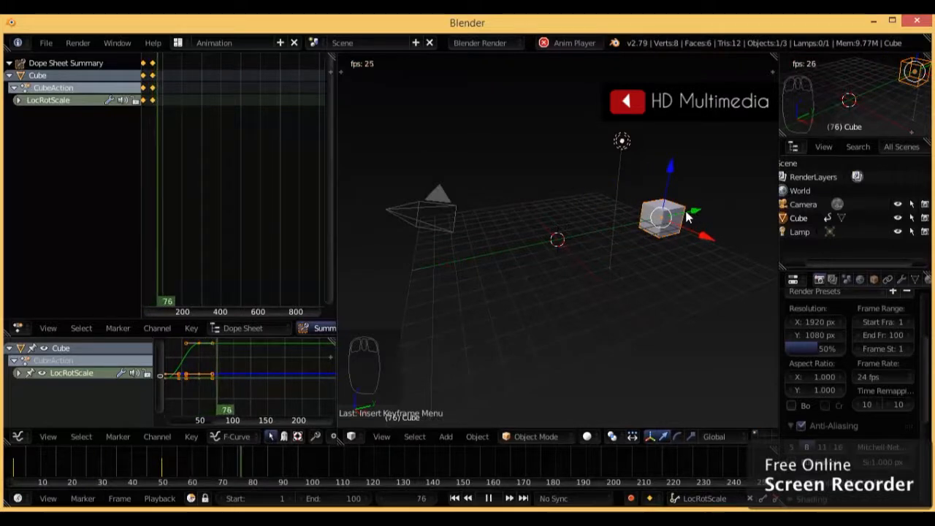
pyautogui.hotkey('alt', 'a')
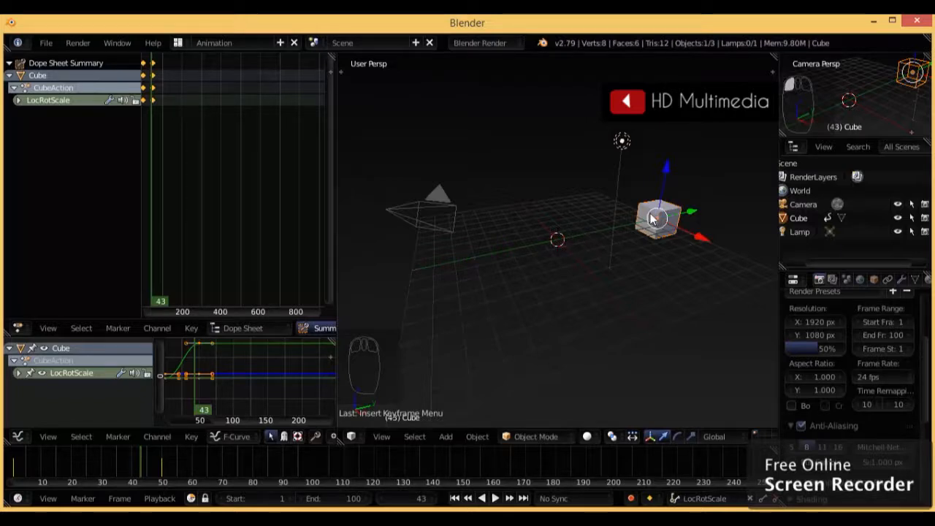
# Delete the cube's keyframe at frame 50 in the Dope Sheet, keeping the one at frame 1
pyautogui.click(154, 104)
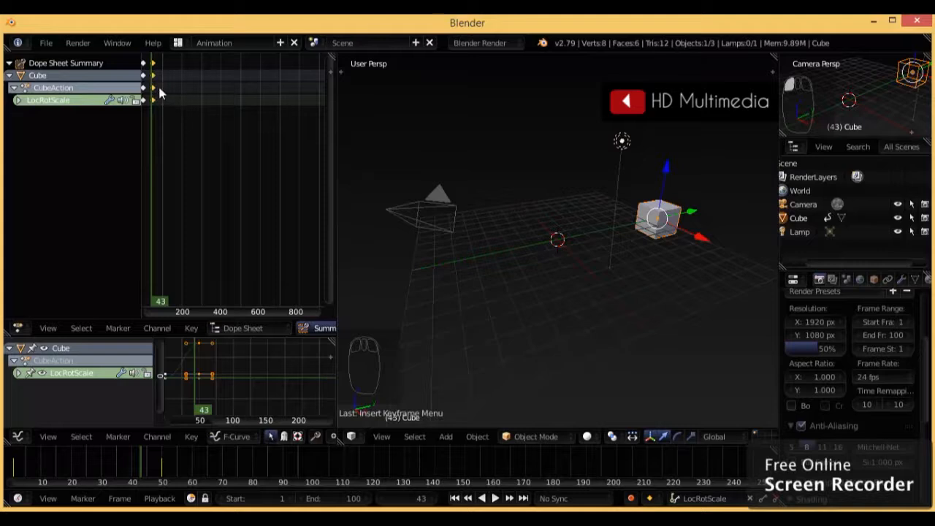
pyautogui.scroll(-2, 191, 95)
pyautogui.keyDown('ctrl'); pyautogui.scroll(5, 191, 95); pyautogui.keyUp('ctrl')
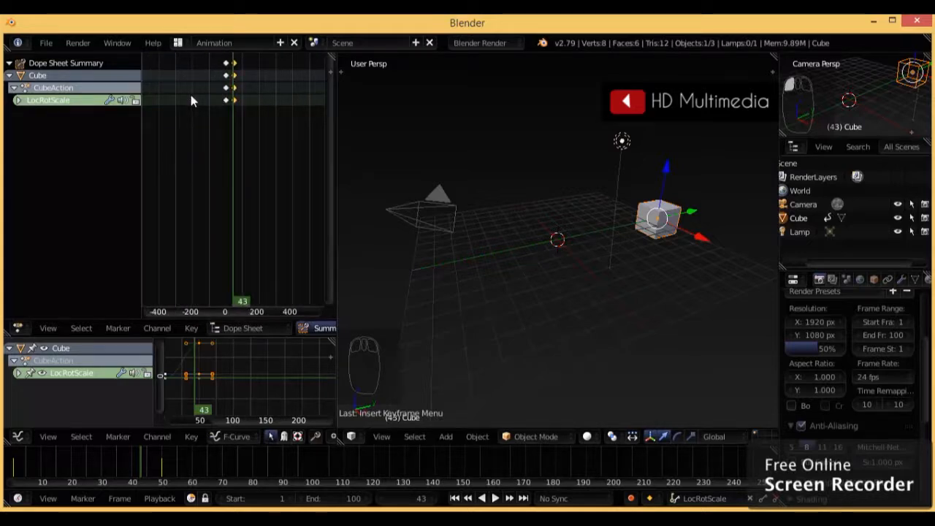
pyautogui.scroll(2, 190, 96)
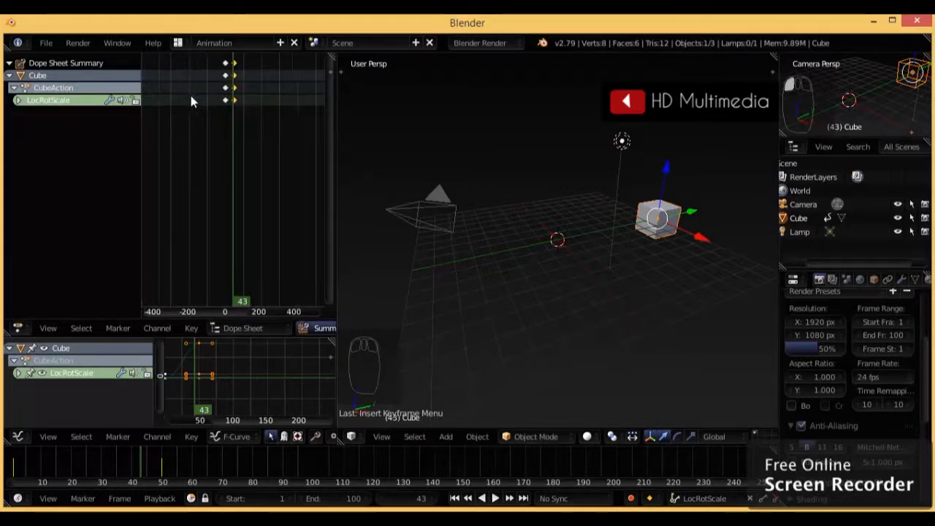
pyautogui.scroll(2, 191, 96)
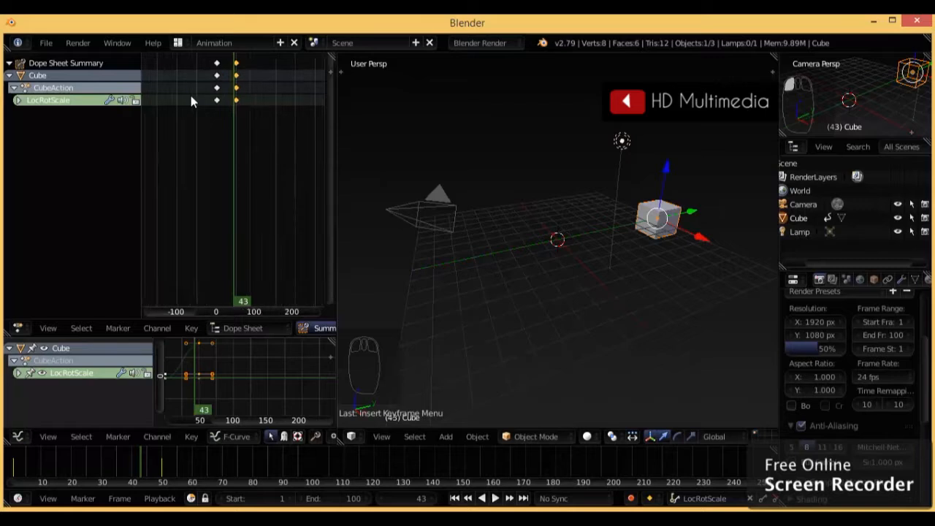
pyautogui.press('x')
pyautogui.click(241, 102)
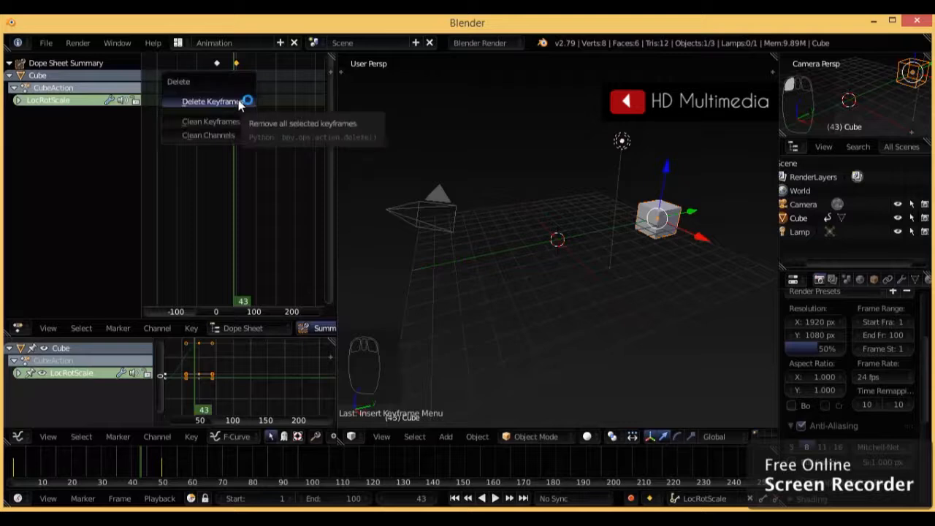
pyautogui.press('Delete')
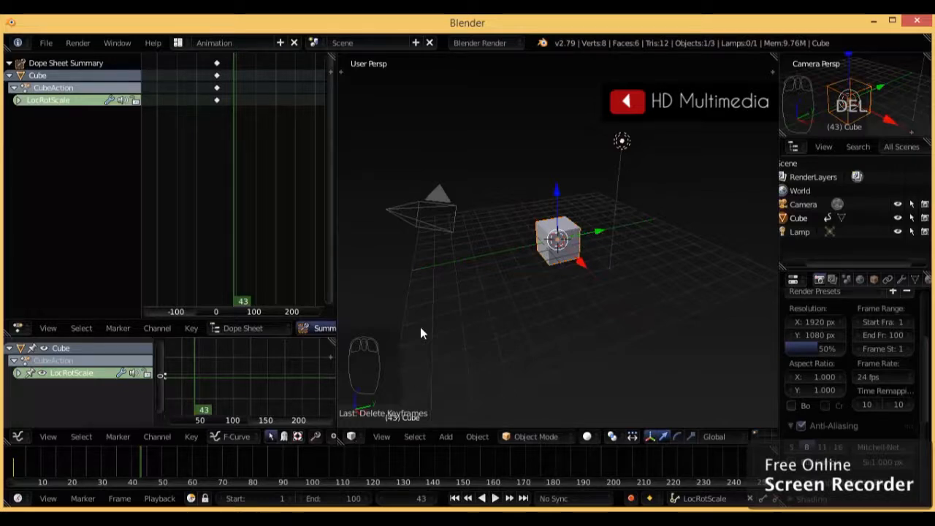
# Keyframe the cube at frame 10 after moving it along the positive Y axis past the lamp, and preview the animation
pyautogui.click(217, 100)
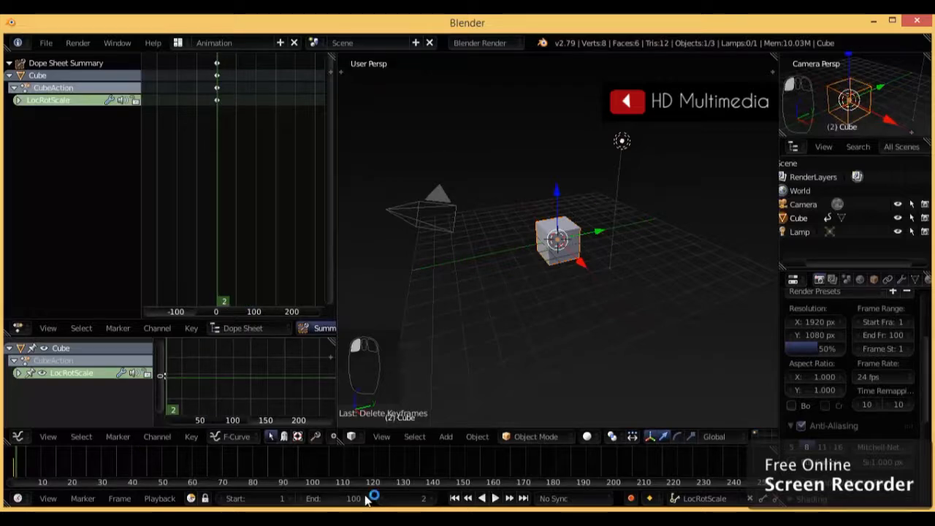
pyautogui.click(407, 498)
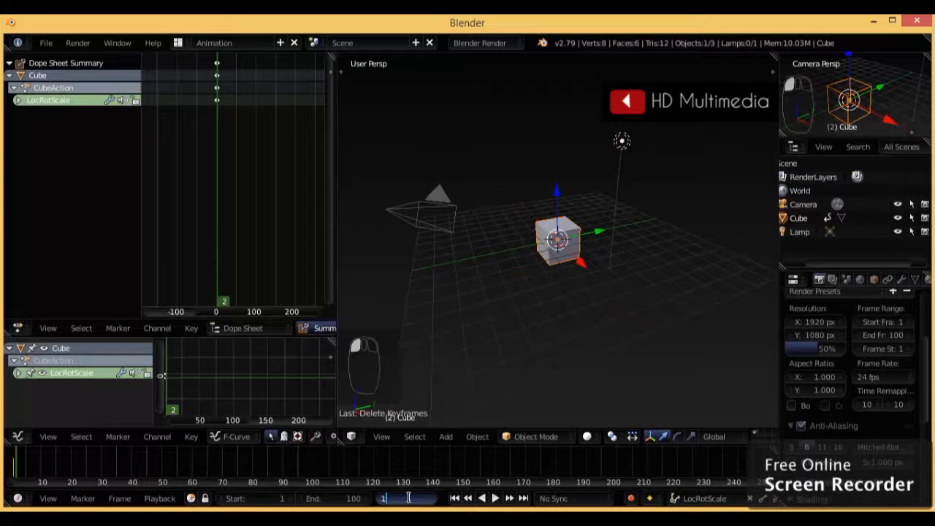
pyautogui.press('Return')
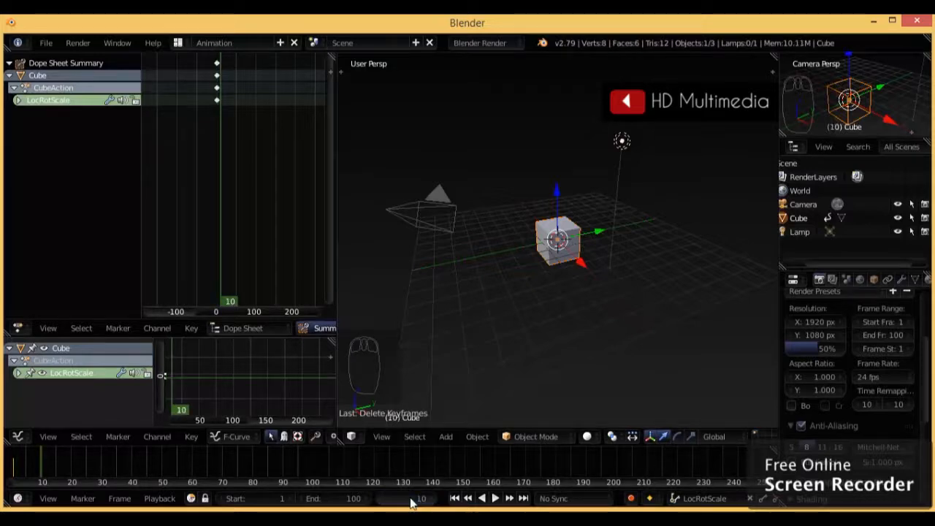
pyautogui.moveTo(598, 236); pyautogui.dragTo(701, 205)
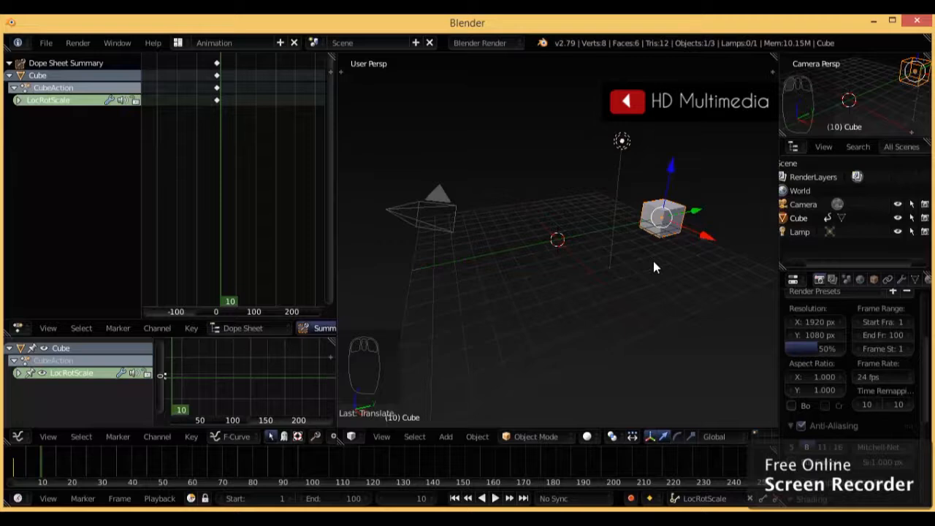
pyautogui.press('i')
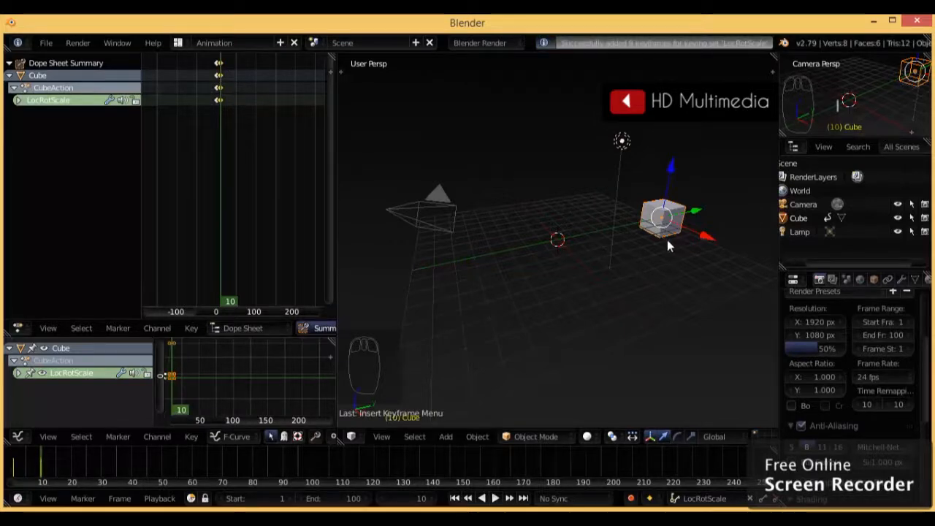
pyautogui.click(495, 500)
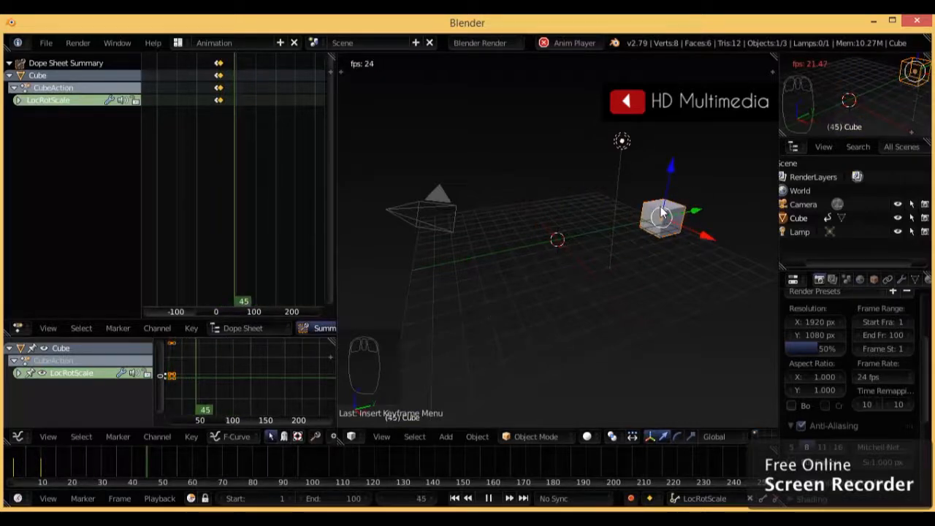
pyautogui.click(488, 499)
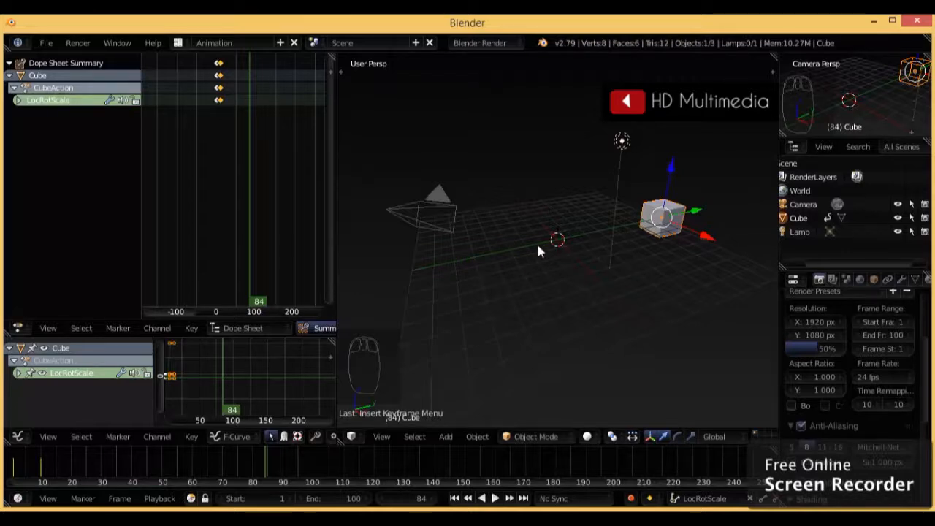
# In camera view, use Lock Camera to View to aim the camera straight along the cube's Y-axis path, and release the lock
pyautogui.press('KP_0')
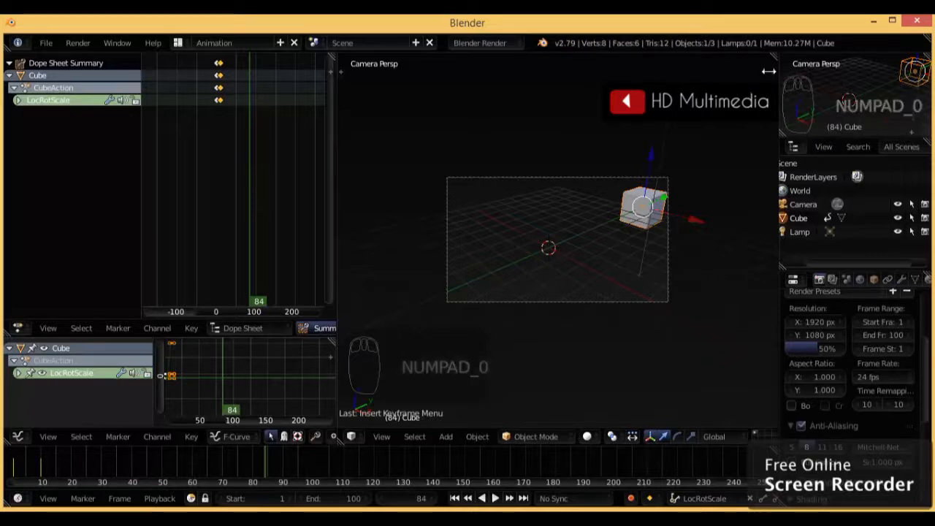
pyautogui.click(772, 71)
pyautogui.scroll(-8, 723, 349)
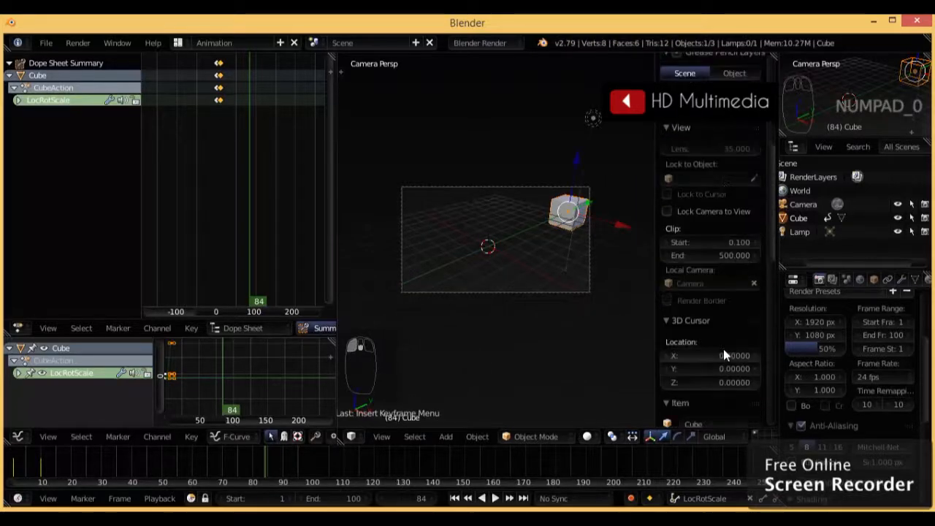
pyautogui.click(668, 211)
pyautogui.moveTo(488, 258); pyautogui.dragTo(573, 254, button='middle')
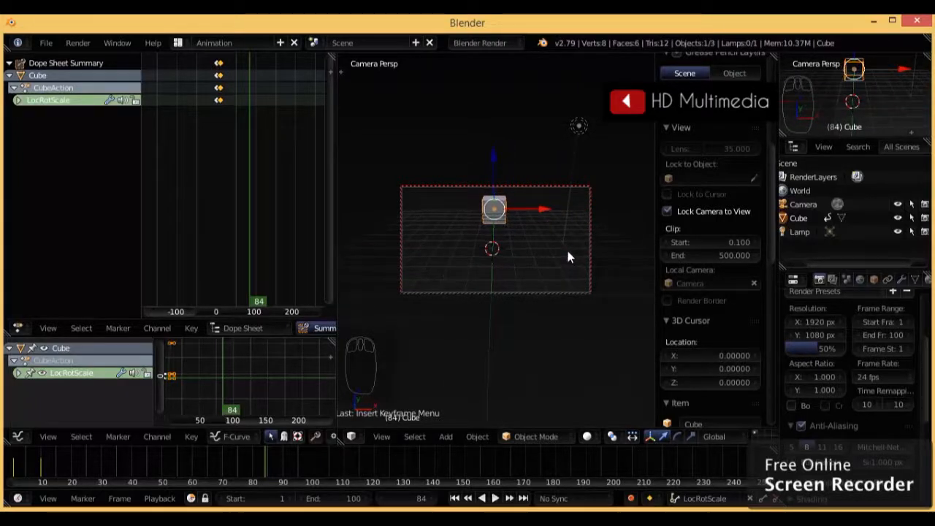
pyautogui.moveTo(494, 232); pyautogui.dragTo(497, 234, button='middle')
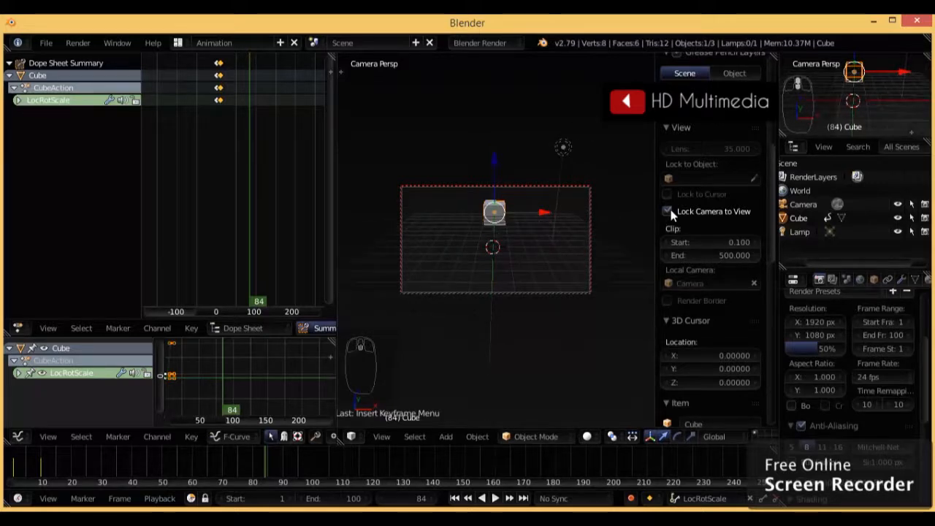
pyautogui.press('n')
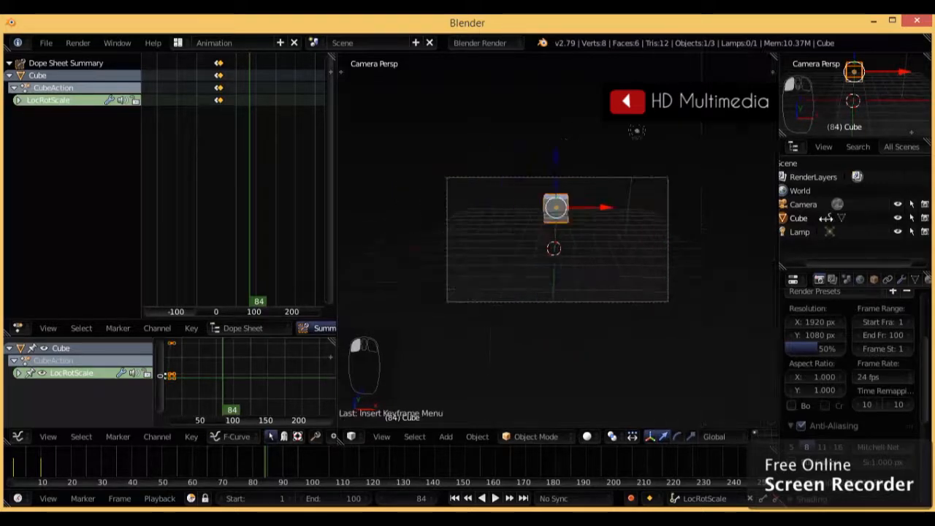
# Check the cube's two existing keyframes up close in the Dope Sheet, and set the current frame to 40
pyautogui.scroll(2, 561, 246)
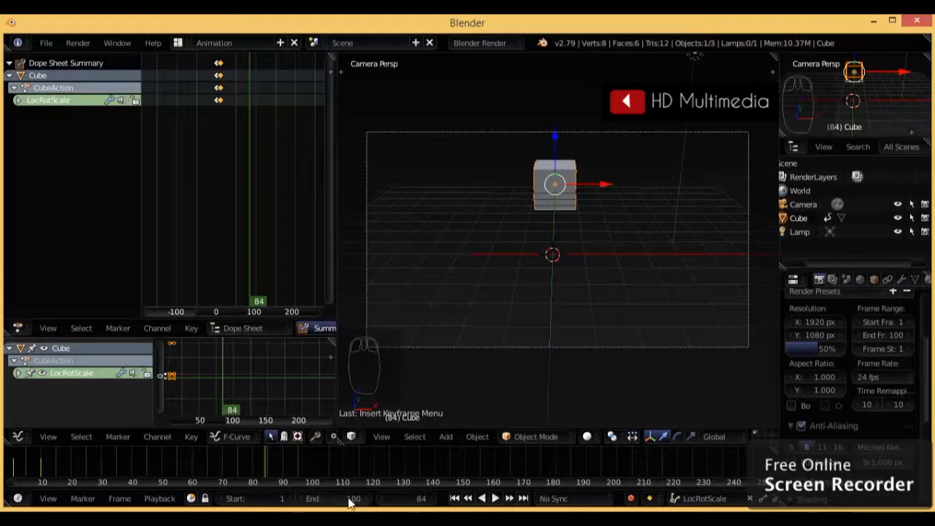
pyautogui.scroll(6, 219, 103)
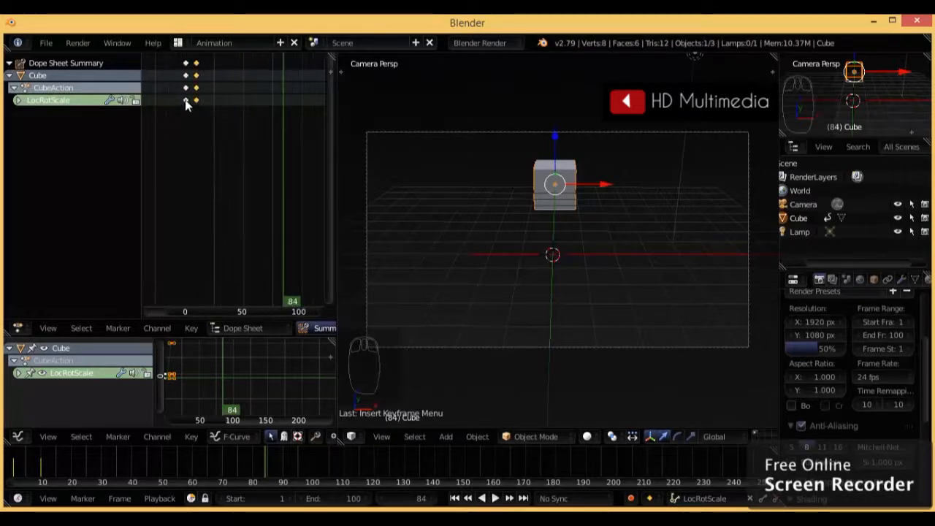
pyautogui.click(187, 103)
pyautogui.click(197, 99)
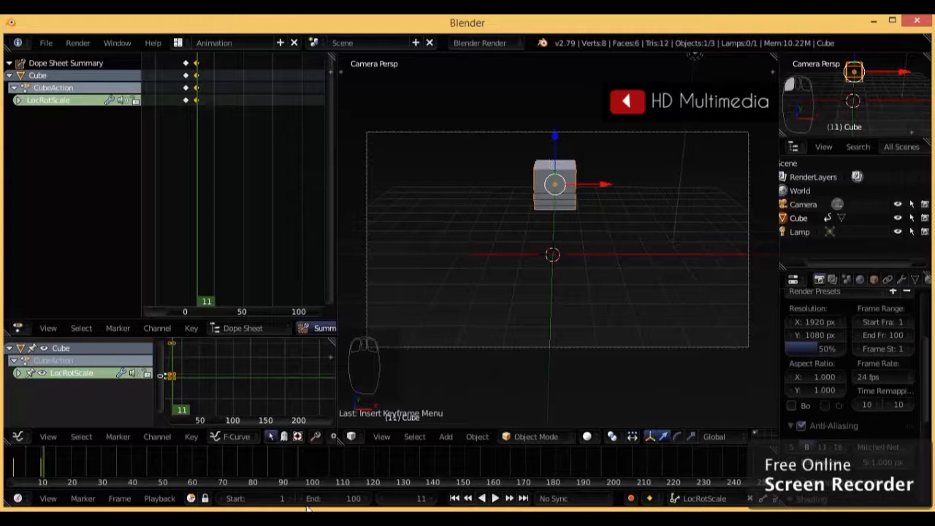
pyautogui.click(414, 501)
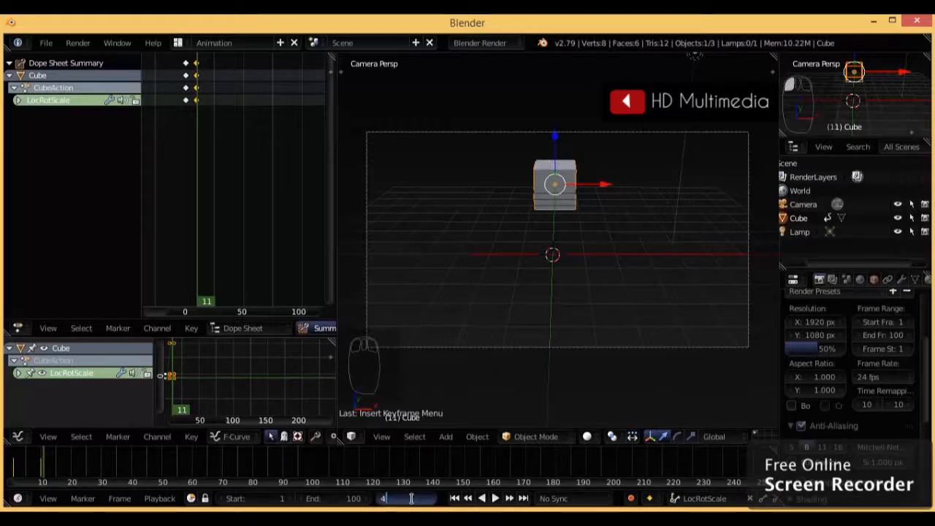
pyautogui.write('40')
pyautogui.press('Return')
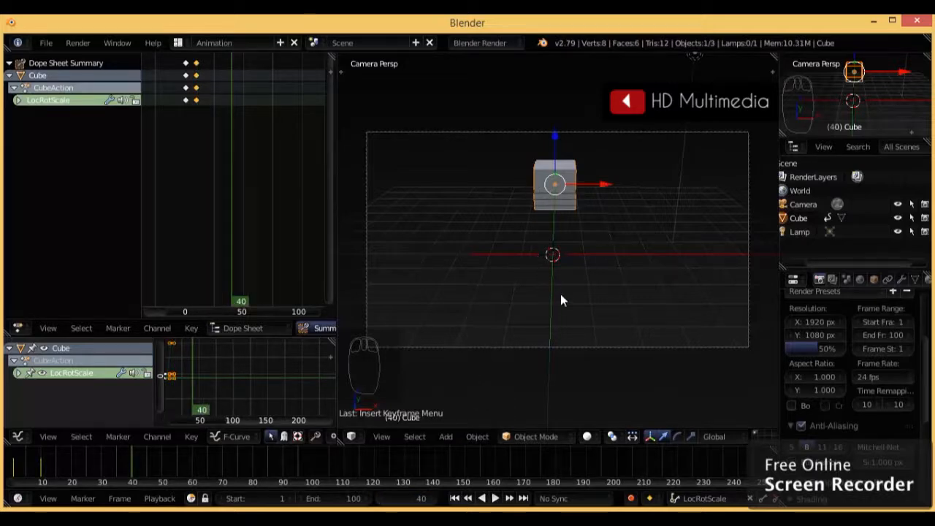
# Move the cube back along the Y axis to near the origin, and insert a LocRotScale keyframe at frame 40 in camera view
pyautogui.moveTo(638, 212); pyautogui.dragTo(514, 230, button='middle')
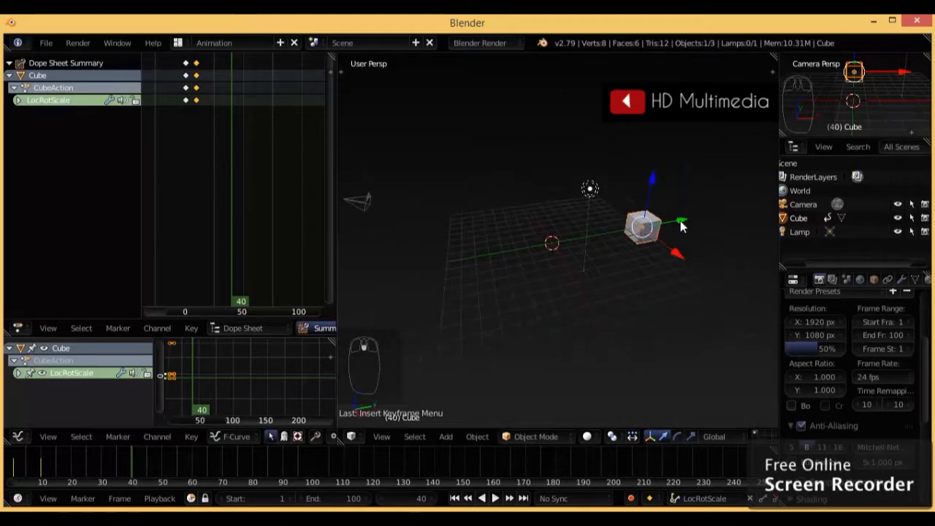
pyautogui.moveTo(681, 227); pyautogui.dragTo(566, 253)
pyautogui.press('KP_0')
pyautogui.hotkey('ctrl', 'z')
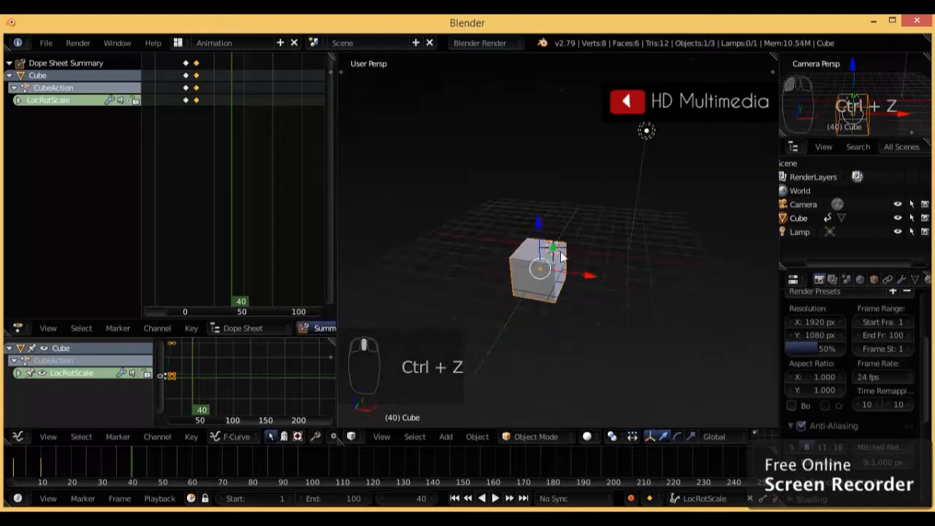
pyautogui.moveTo(553, 247); pyautogui.dragTo(562, 235)
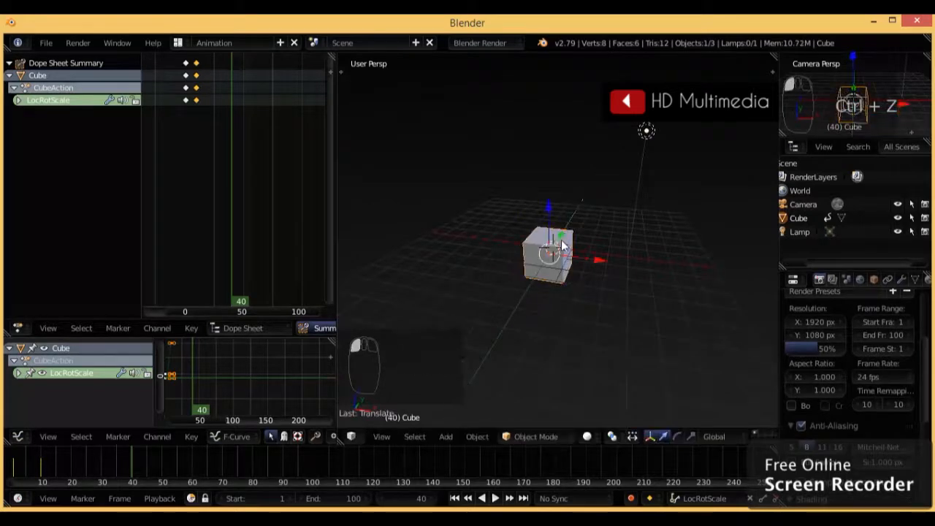
pyautogui.press('KP_0')
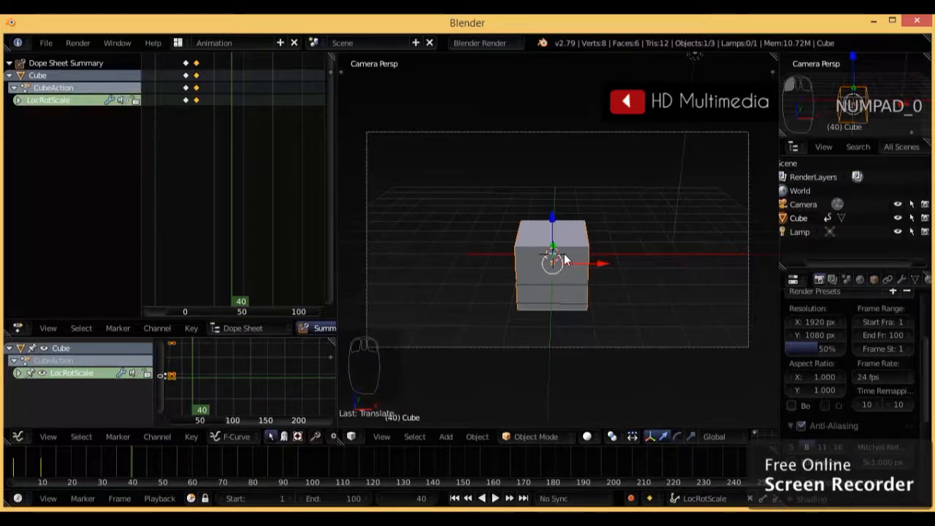
pyautogui.press('i')
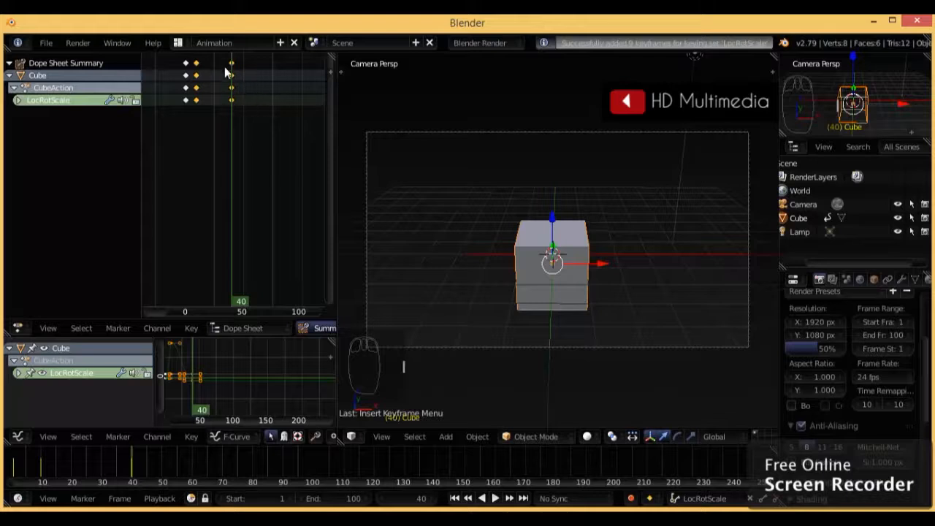
# Play the animation from the first frame to review the cube's return motion, and stop the playback
pyautogui.click(456, 499)
pyautogui.click(496, 501)
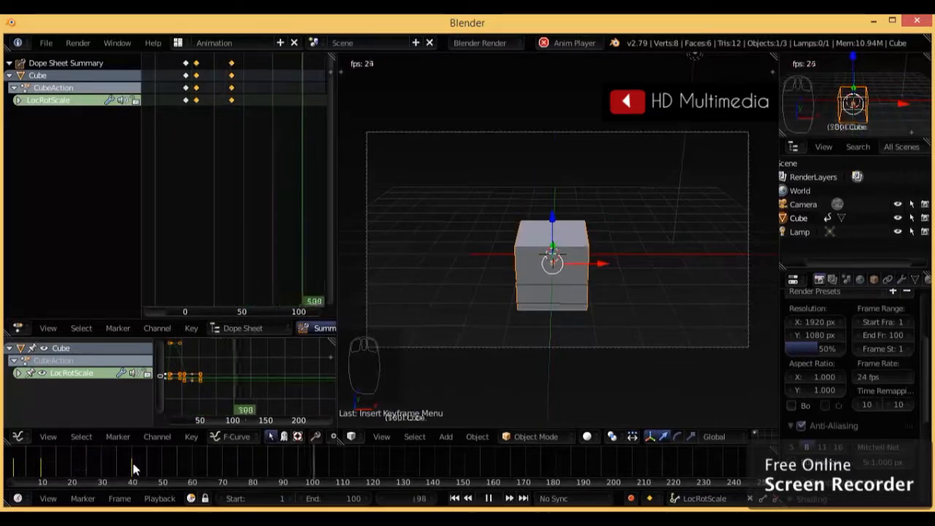
pyautogui.press('Escape')
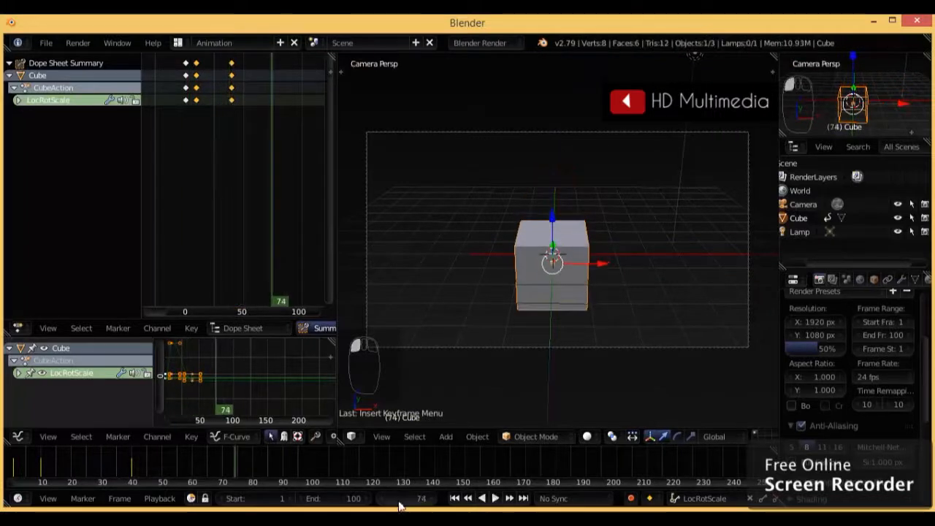
# At frame 50, scale the cube down to about 0.54 of its size and insert a LocRotScale keyframe
pyautogui.click(396, 498)
pyautogui.write('50')
pyautogui.press('Return')
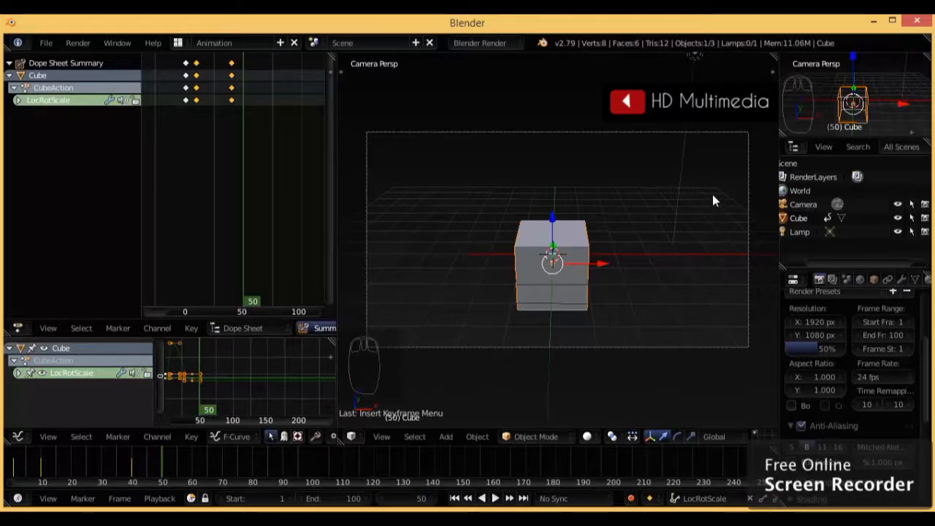
pyautogui.press('s')
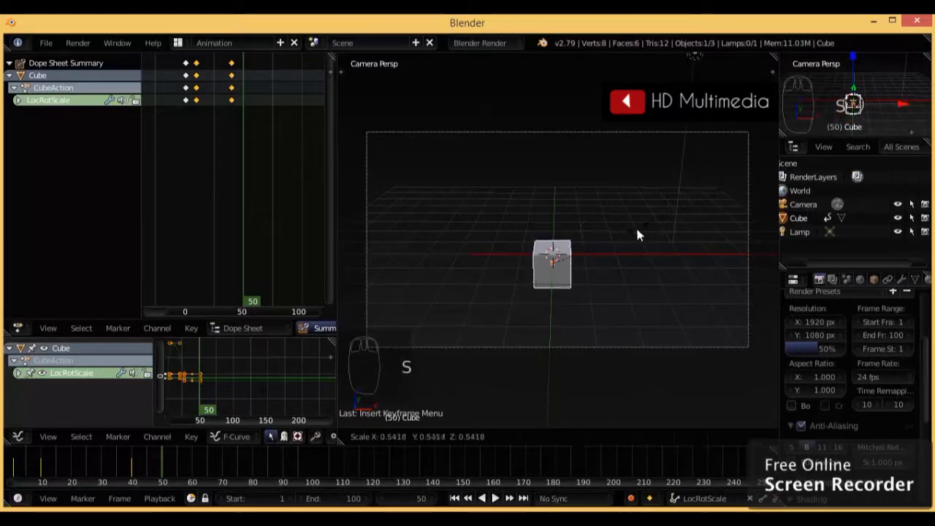
pyautogui.click(638, 232)
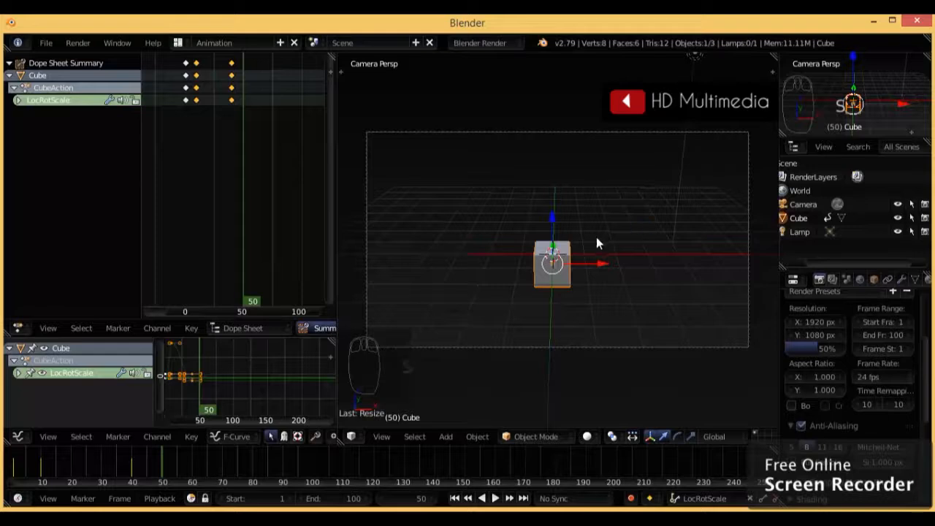
pyautogui.press('i')
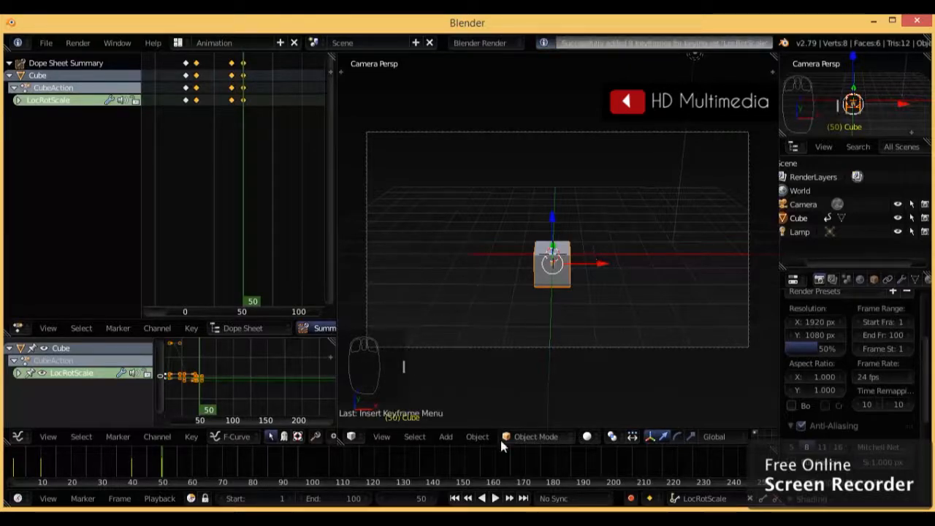
# At frame 80, scale the cube up by a factor of about 3.26 and insert a LocRotScale keyframe
pyautogui.click(407, 499)
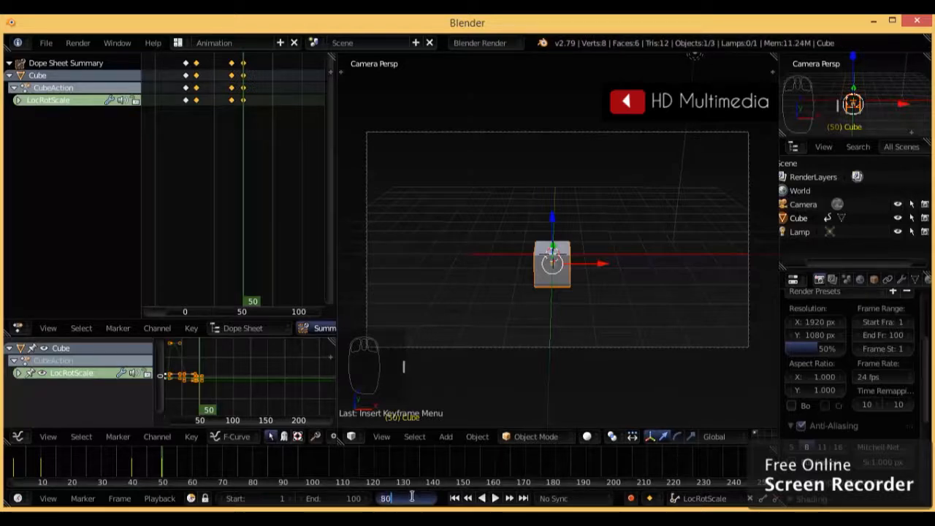
pyautogui.write('80')
pyautogui.press('Return')
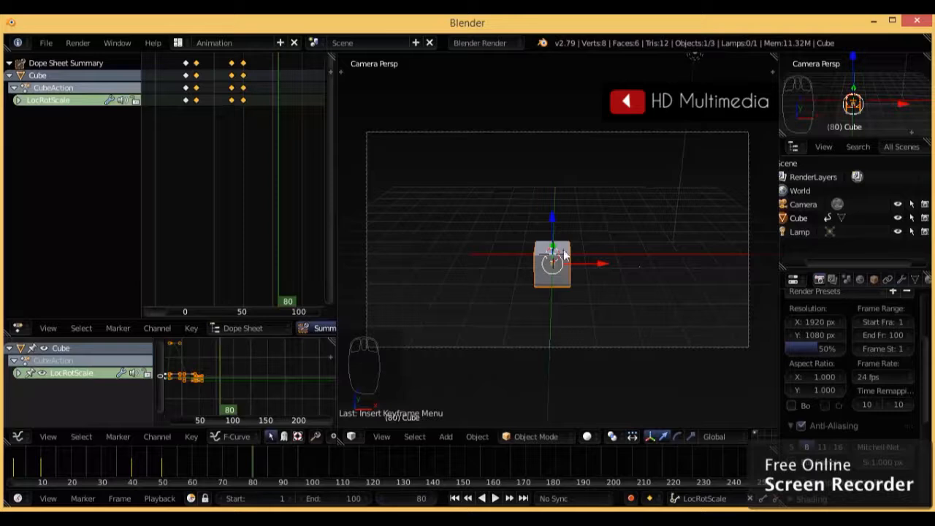
pyautogui.press('s')
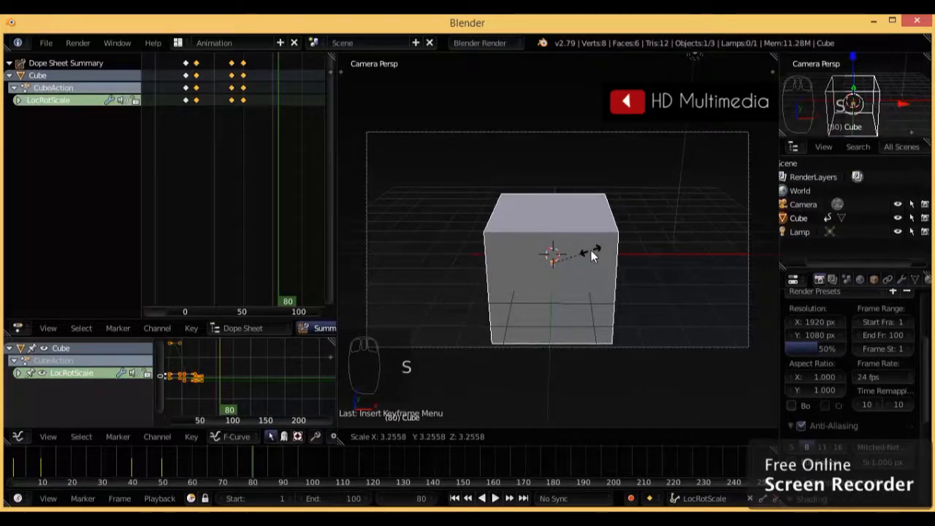
pyautogui.click(637, 253)
pyautogui.press('i')
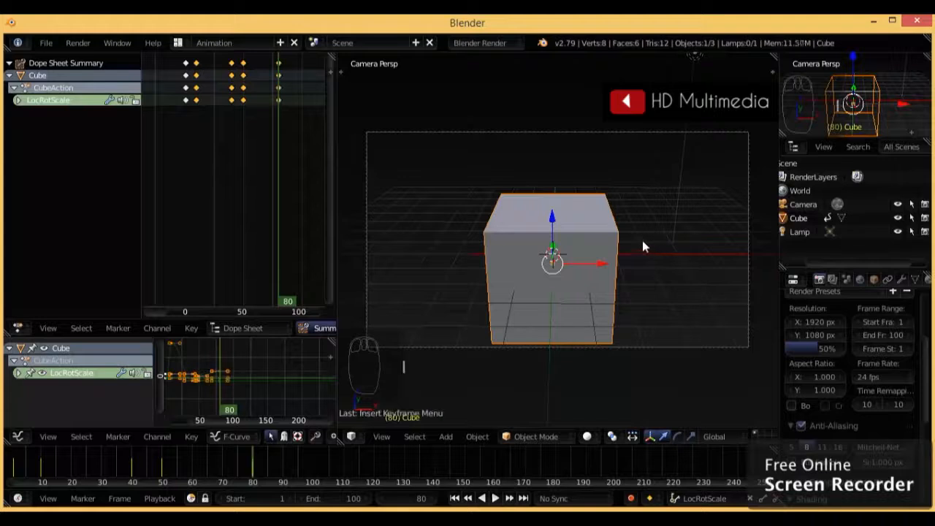
# Play the animation from the first frame to review the cube's scaling, and stop the playback
pyautogui.click(456, 499)
pyautogui.click(495, 499)
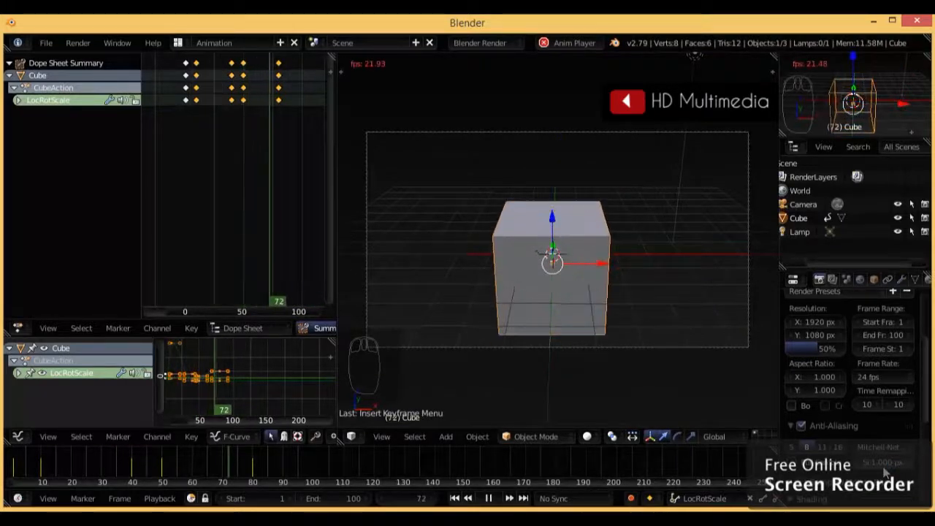
pyautogui.click(483, 499)
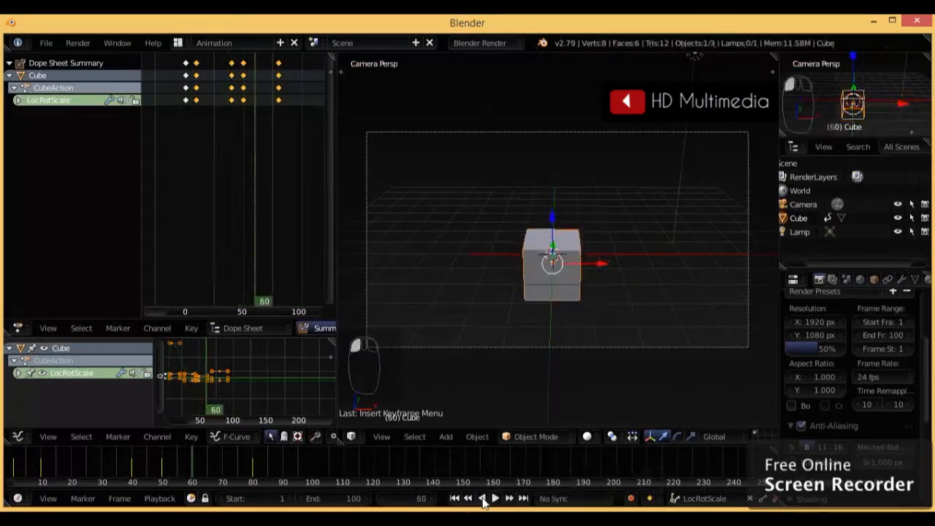